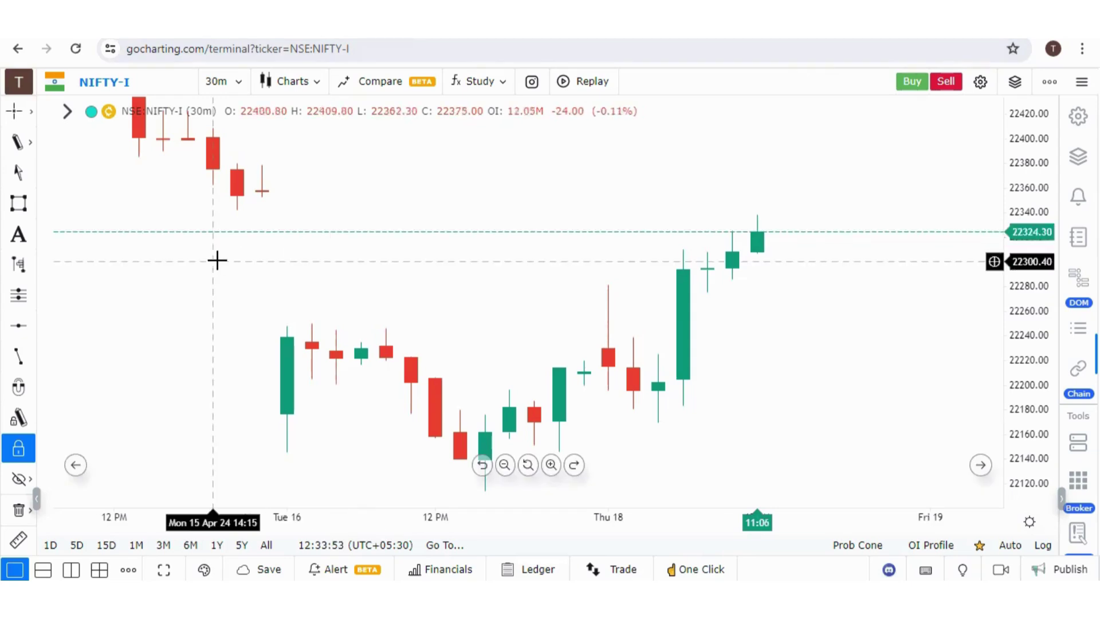
# Draw a fixed range volume profile across part of the NIFTY-I chart.
pyautogui.click(22, 266)
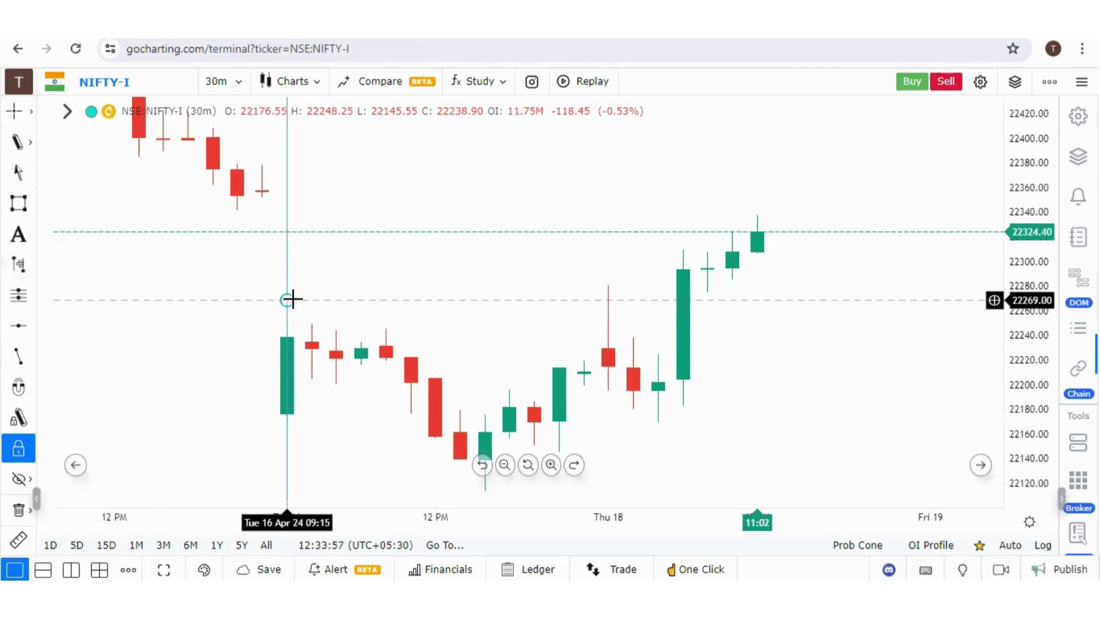
pyautogui.click(287, 299)
pyautogui.click(730, 223)
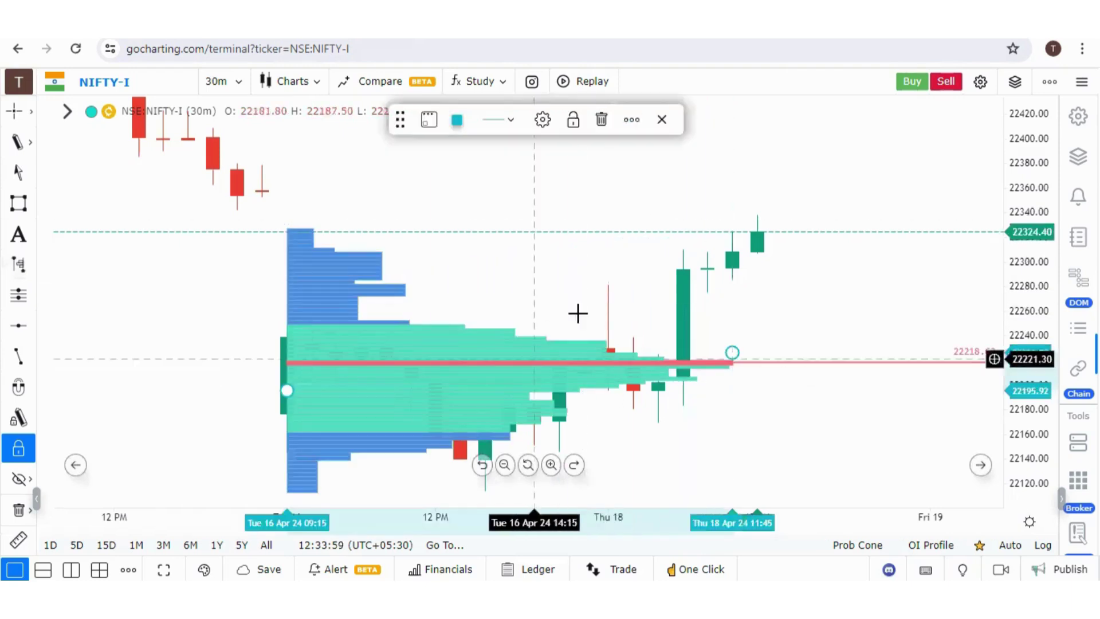
# Add the Orderflow Volume Profile study and expand the chart legend.
pyautogui.click(602, 119)
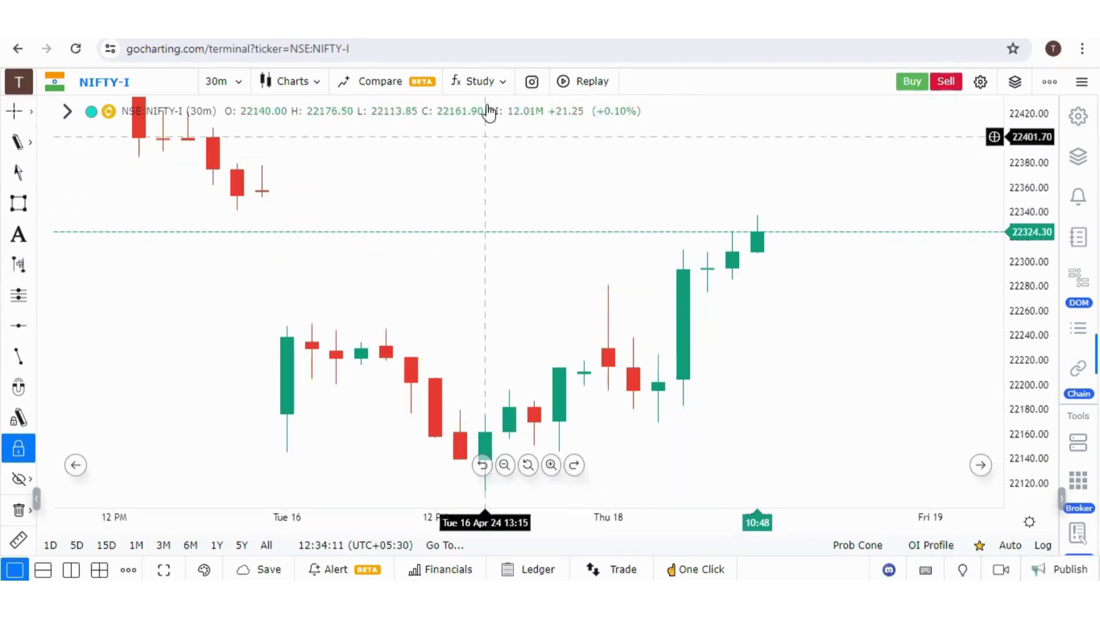
pyautogui.click(480, 81)
pyautogui.moveTo(375, 255)
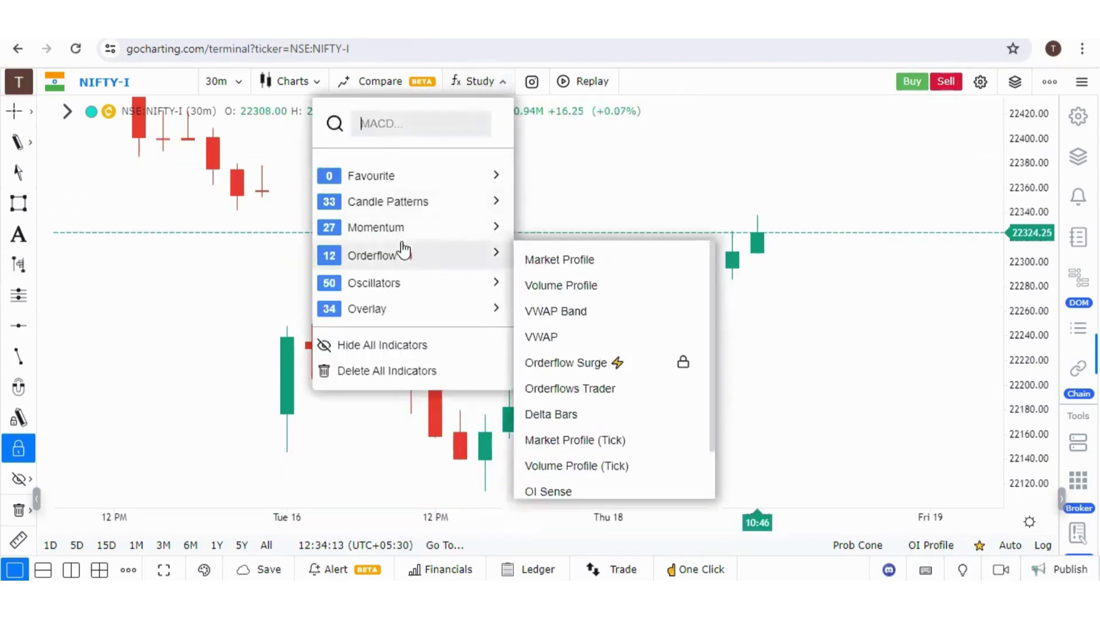
pyautogui.click(570, 285)
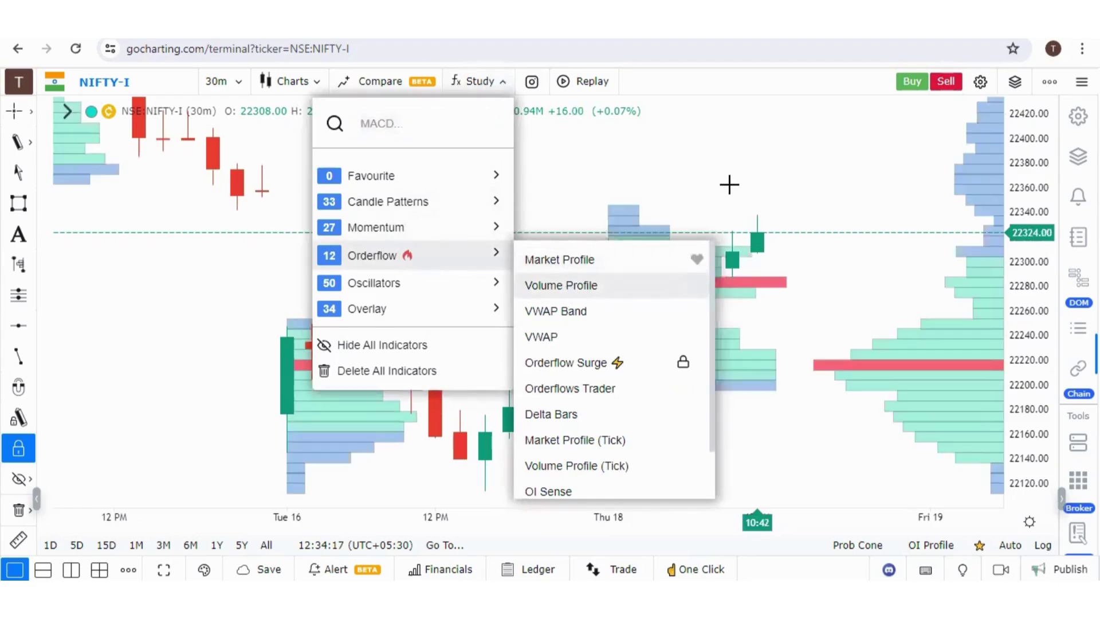
pyautogui.click(68, 111)
# Open the Volume Profile settings and try toggling the session and composite profiles.
pyautogui.click(75, 177)
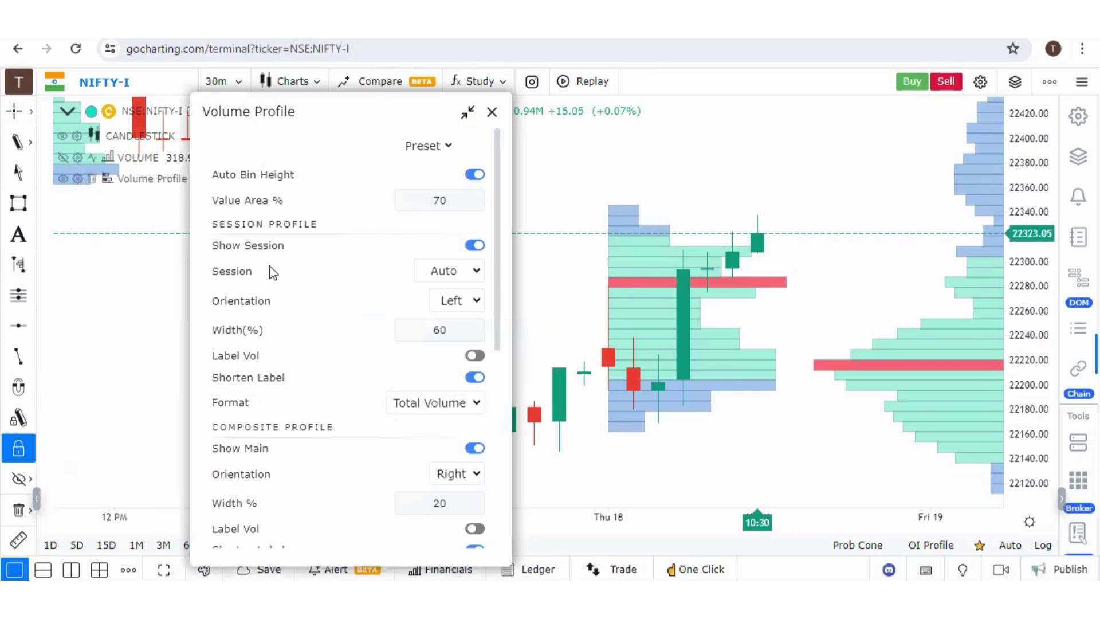
pyautogui.click(475, 247)
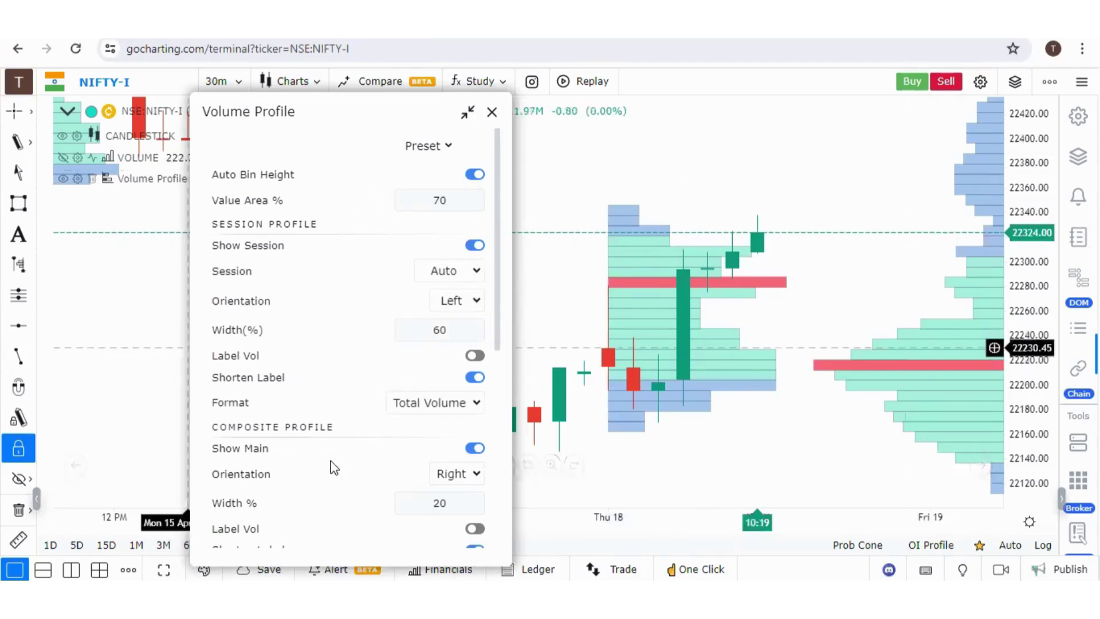
pyautogui.click(473, 449)
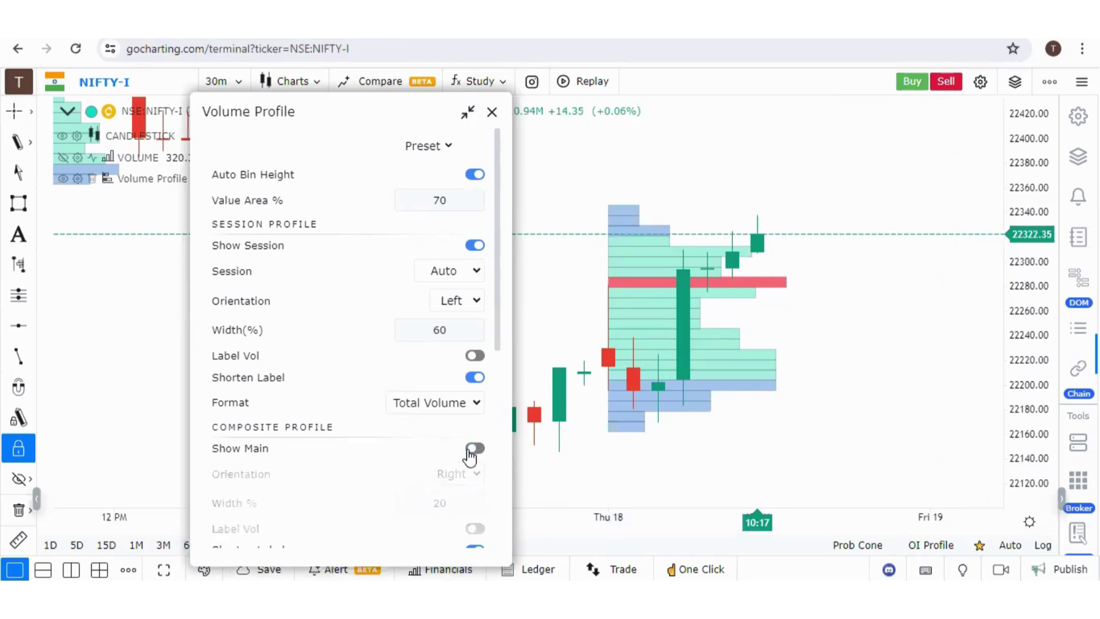
pyautogui.click(473, 448)
pyautogui.scroll(-2, 499, 325)
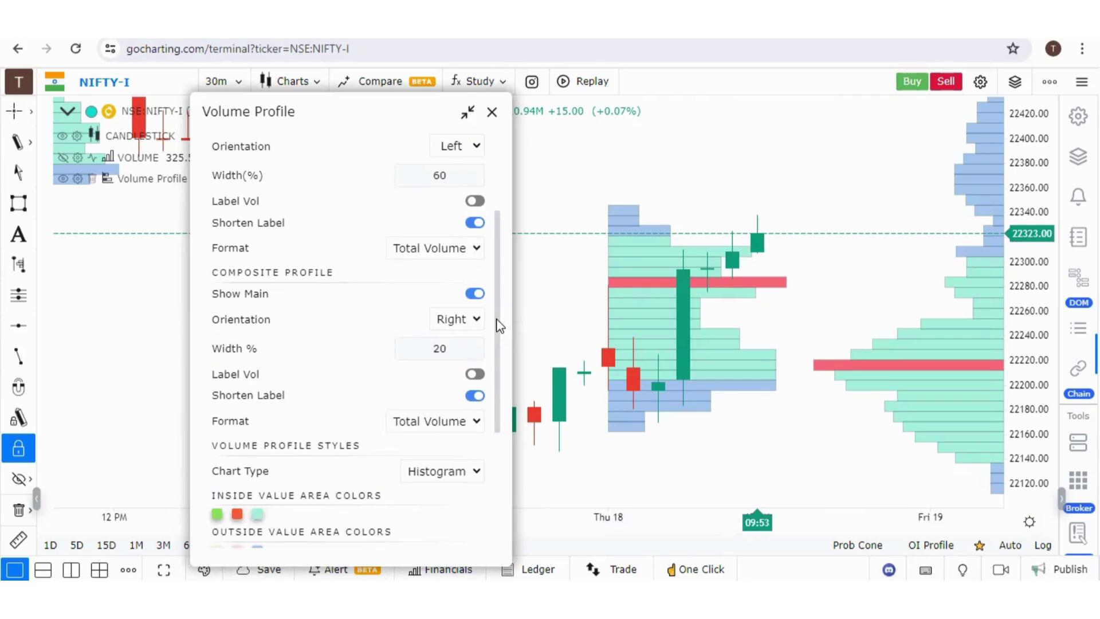
pyautogui.scroll(-2, 494, 323)
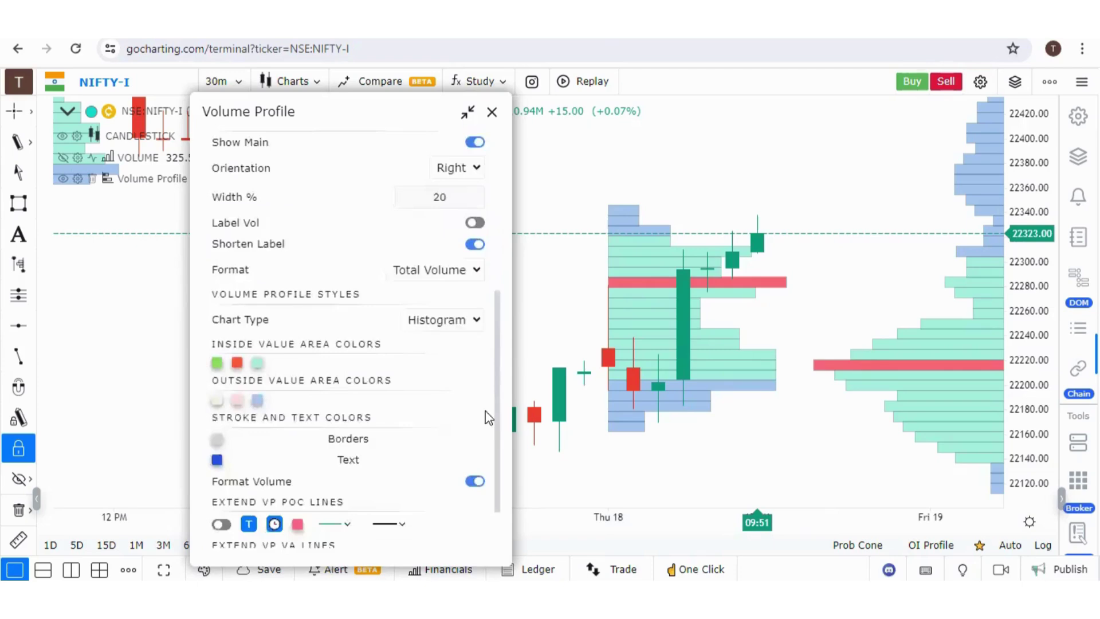
pyautogui.scroll(-1, 484, 418)
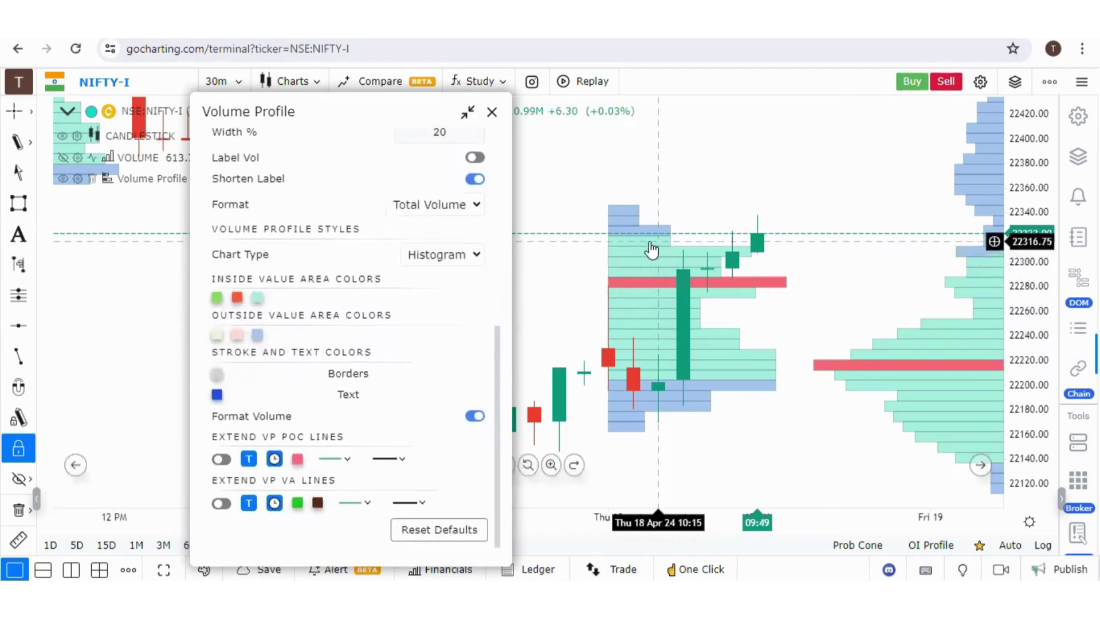
# Turn on Extend VP POC Lines and Extend VP VA Lines, then close the dialog.
pyautogui.click(221, 460)
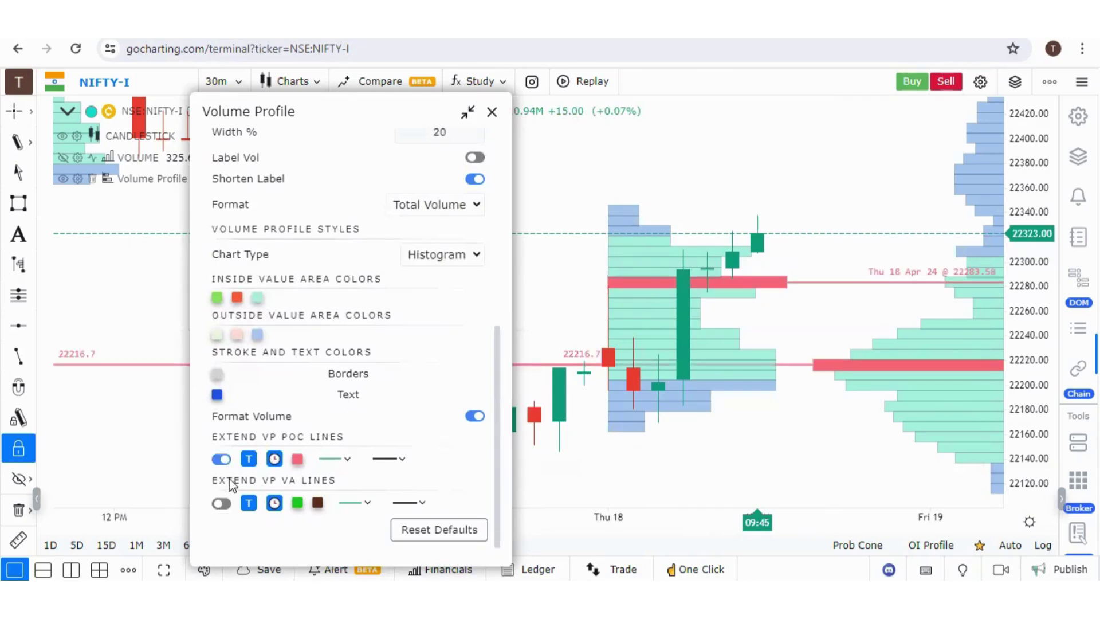
pyautogui.click(226, 505)
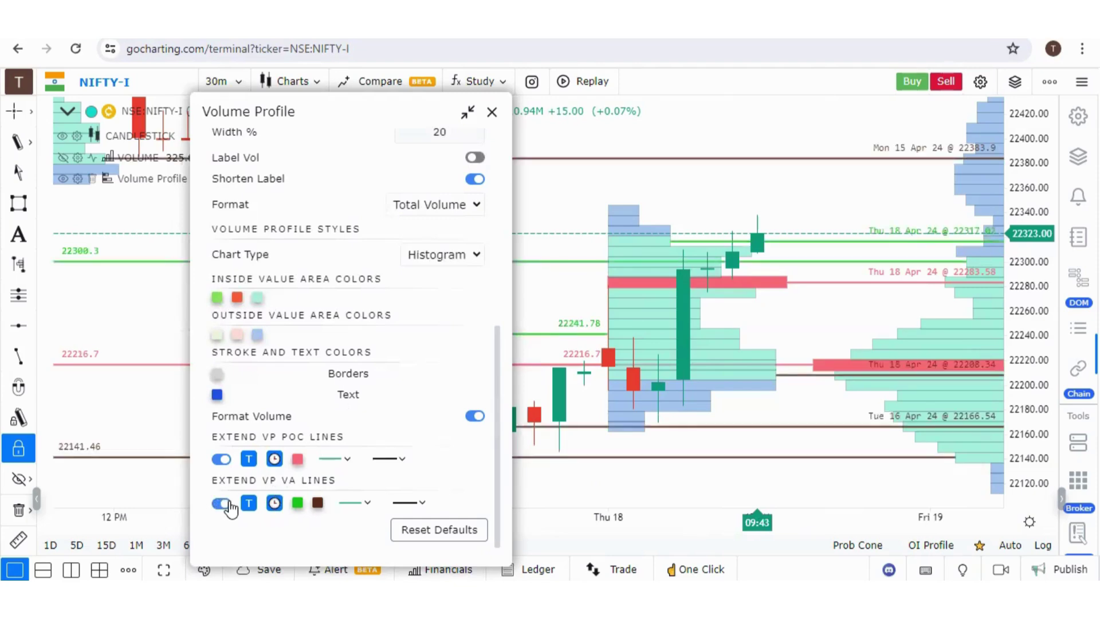
pyautogui.click(491, 112)
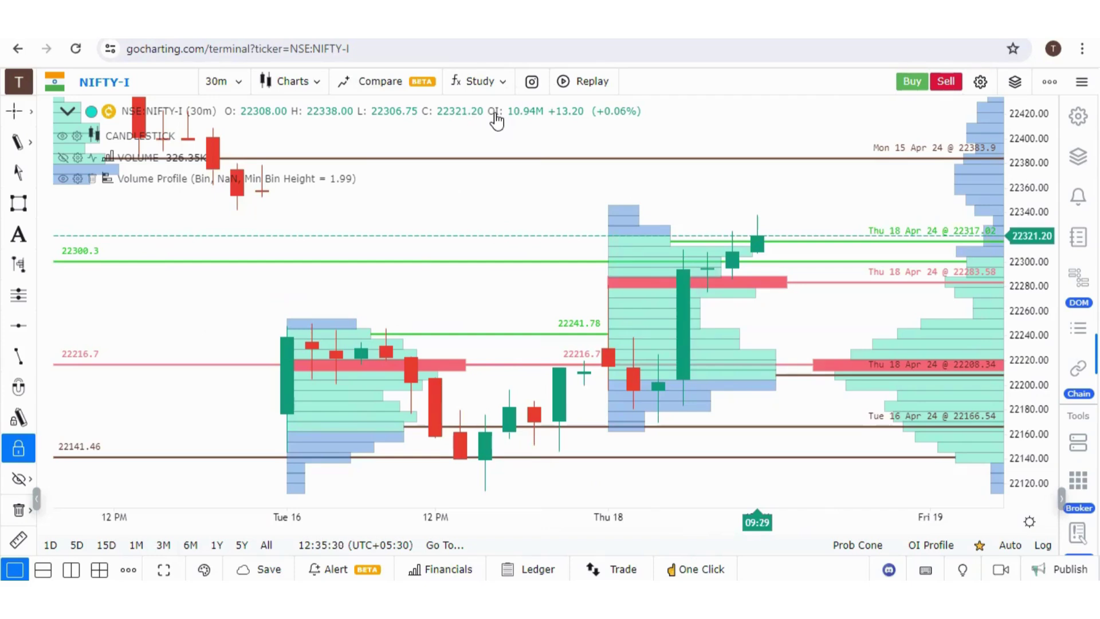
# Delete the Volume Profile study and show NIFTY-I as a 1h Cluster chart.
pyautogui.click(90, 180)
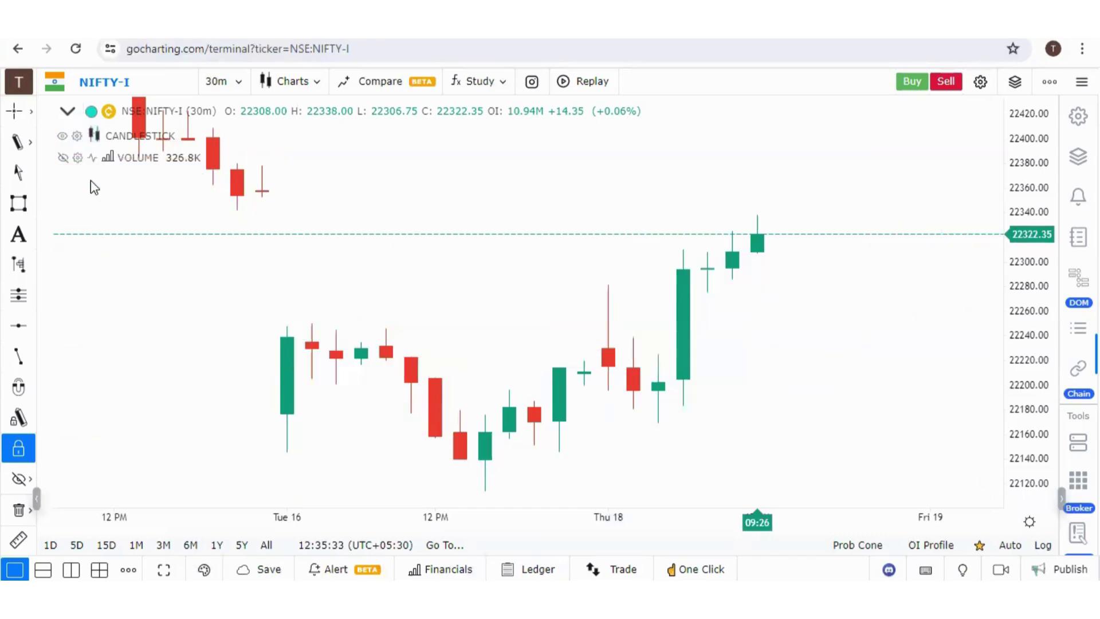
pyautogui.click(223, 87)
pyautogui.click(147, 283)
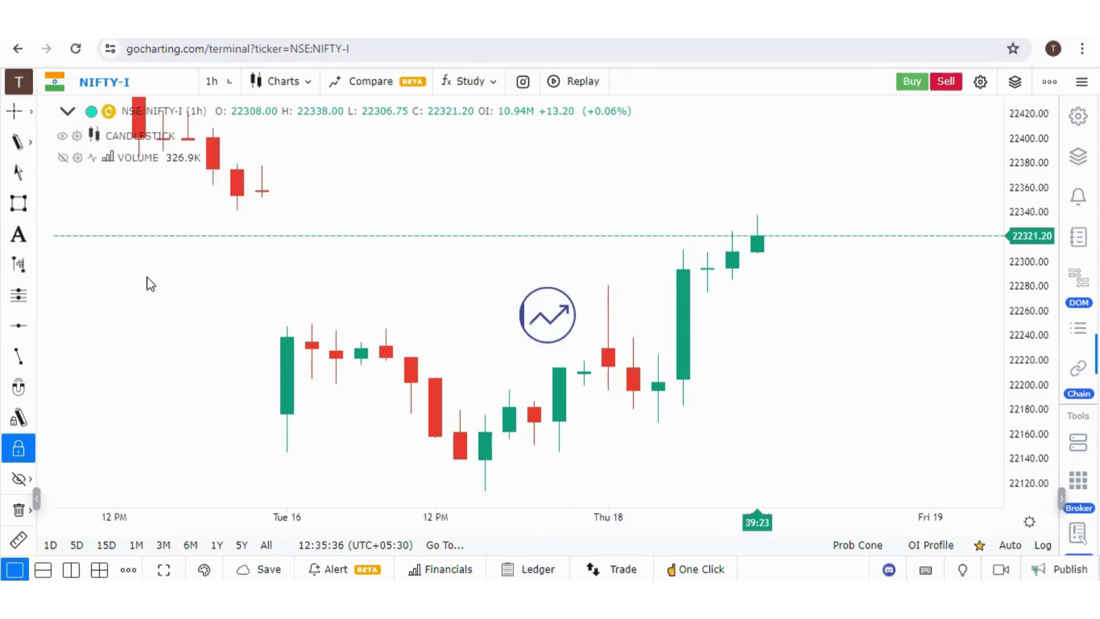
pyautogui.click(300, 90)
pyautogui.scroll(-1, 185, 520)
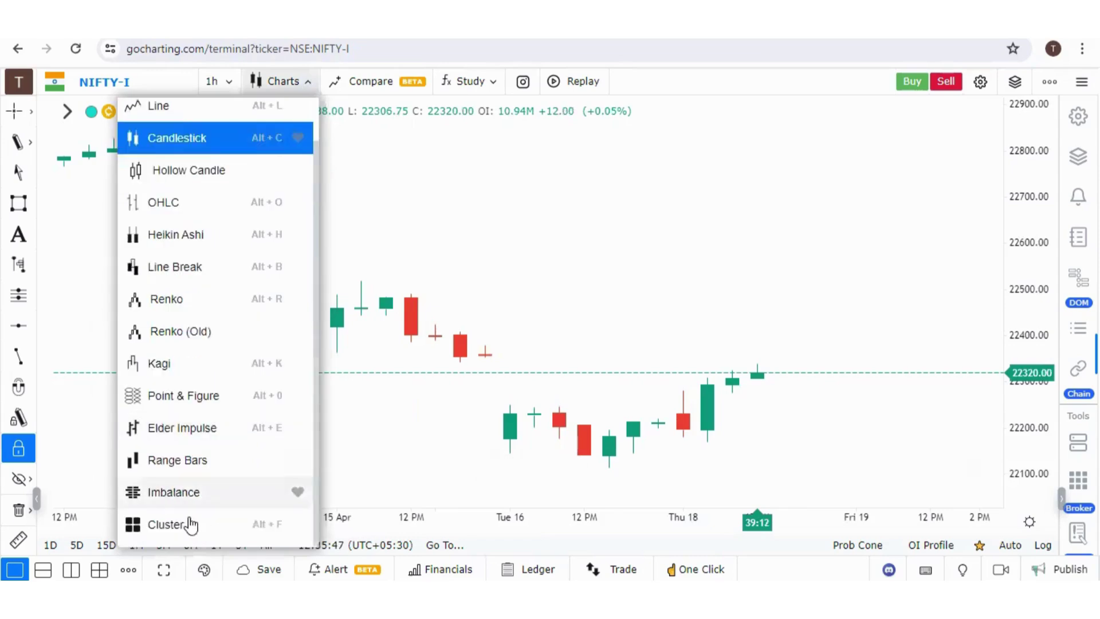
pyautogui.click(166, 524)
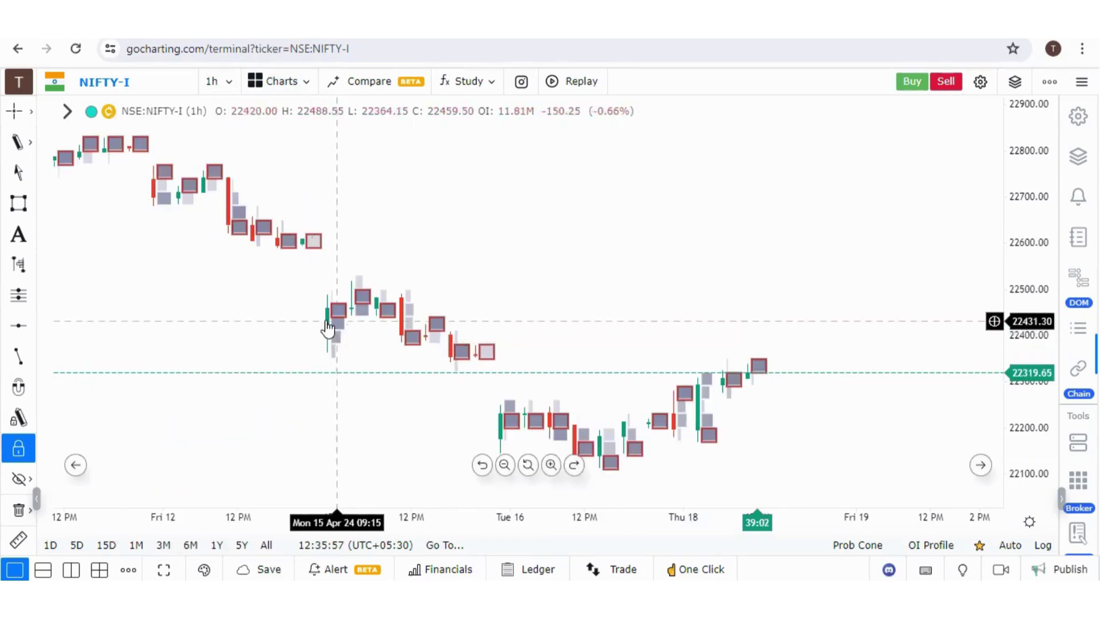
# Apply the Classic footprint preset and zoom in twice on the hourly candles.
pyautogui.rightClick(327, 329)
pyautogui.moveTo(374, 201)
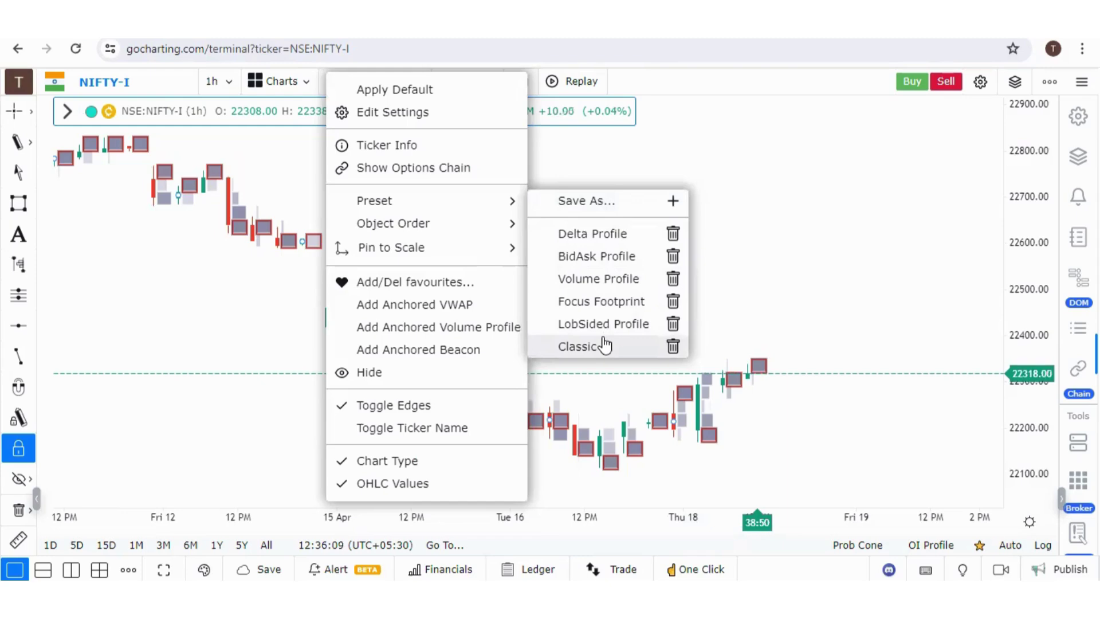
pyautogui.click(587, 234)
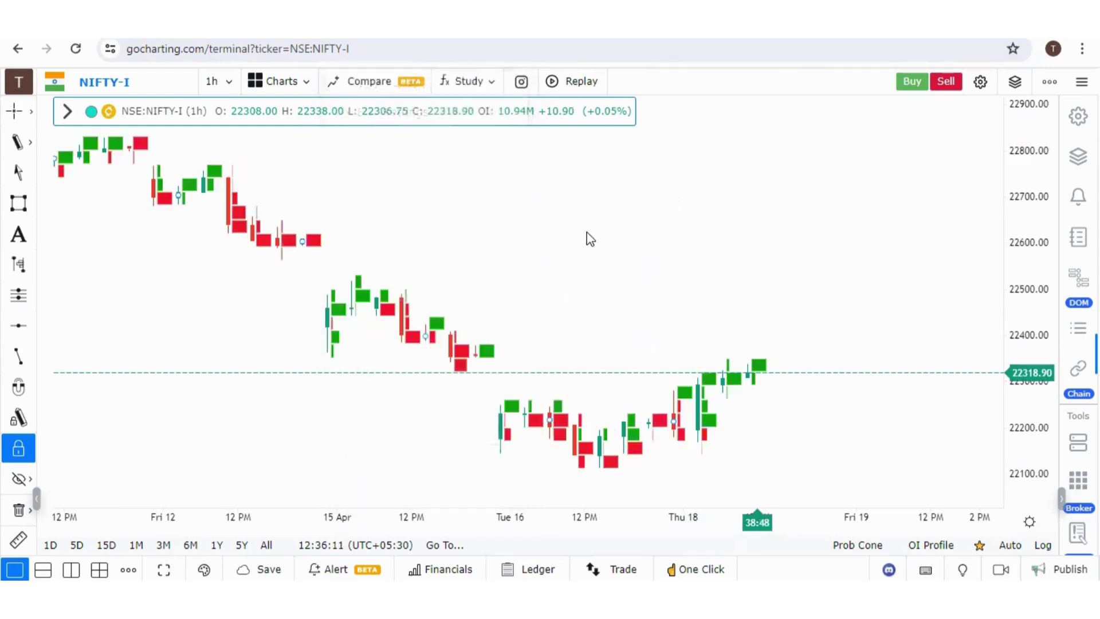
pyautogui.click(552, 466)
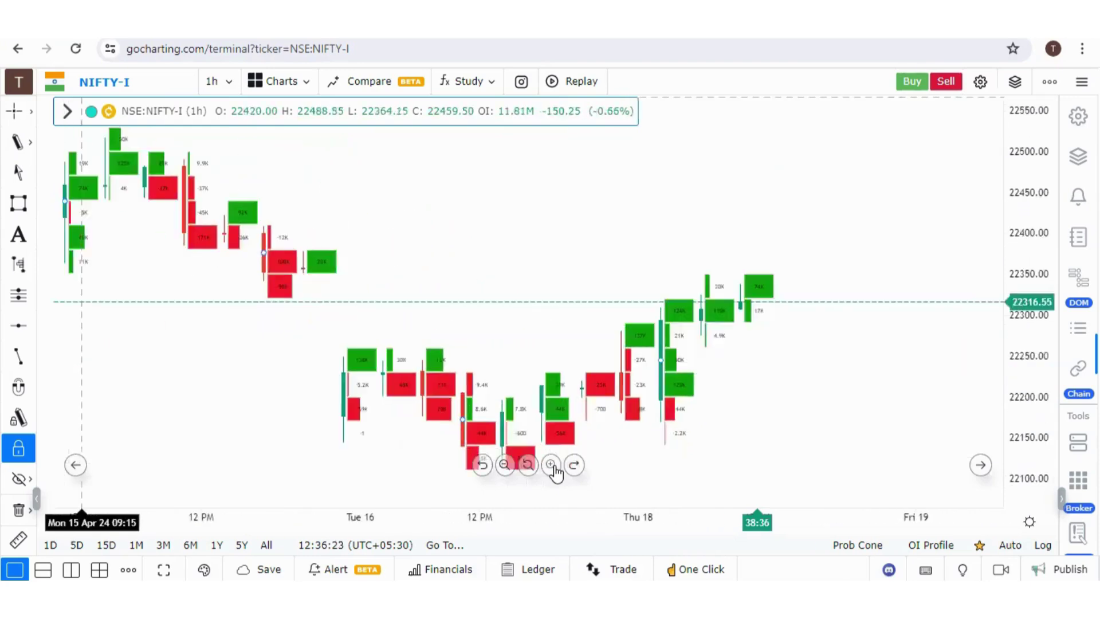
pyautogui.click(552, 465)
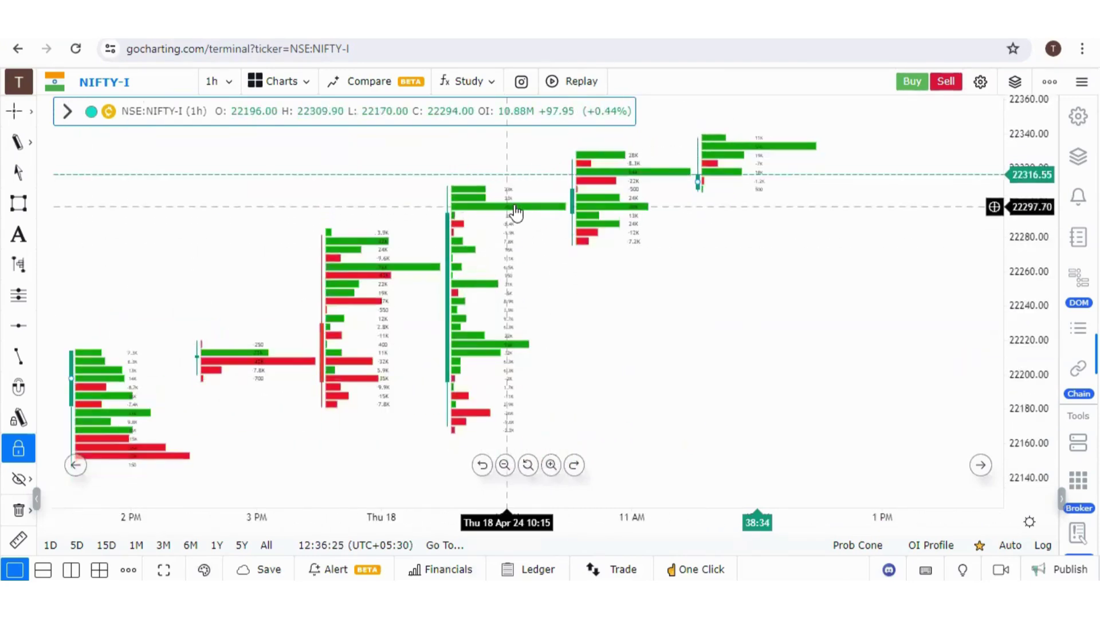
# Apply the Volume Profile footprint preset from the chart's context menu.
pyautogui.rightClick(455, 351)
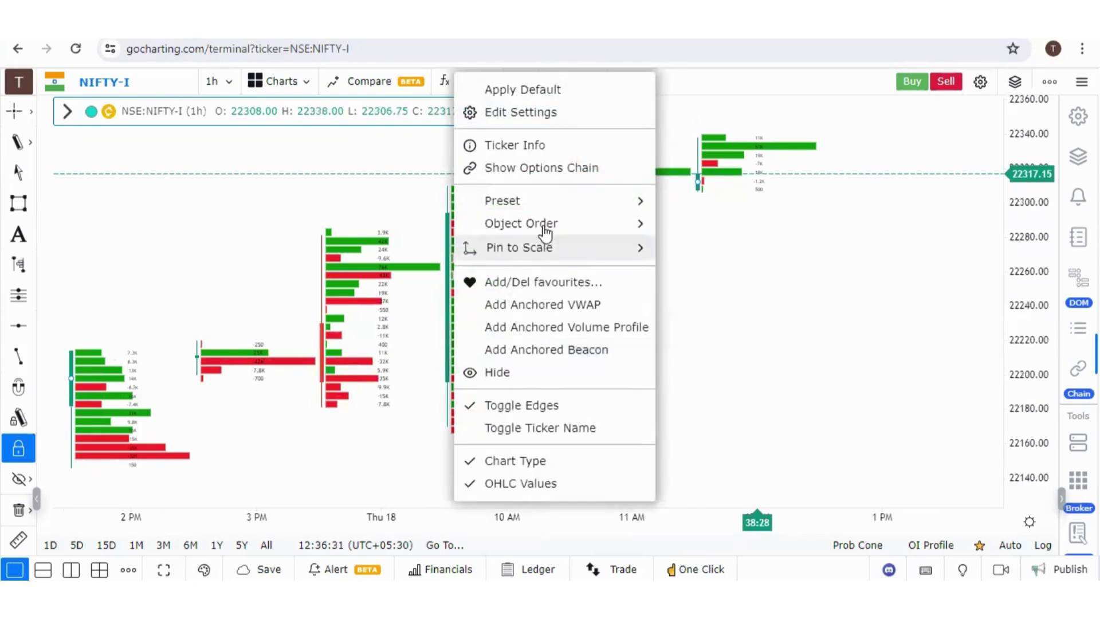
pyautogui.moveTo(502, 201)
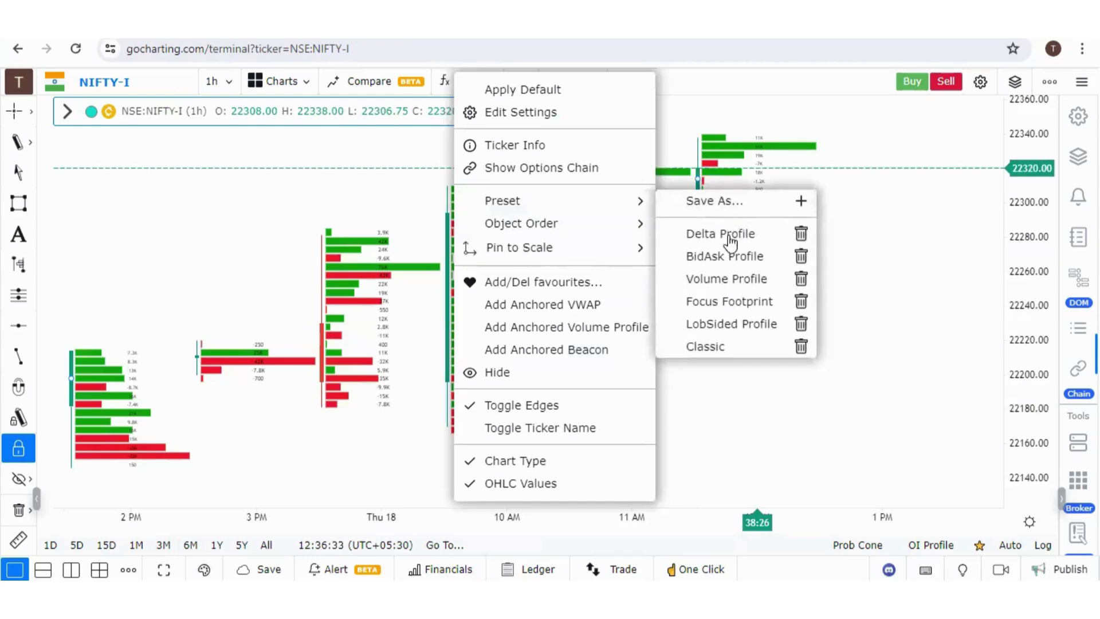
pyautogui.click(728, 279)
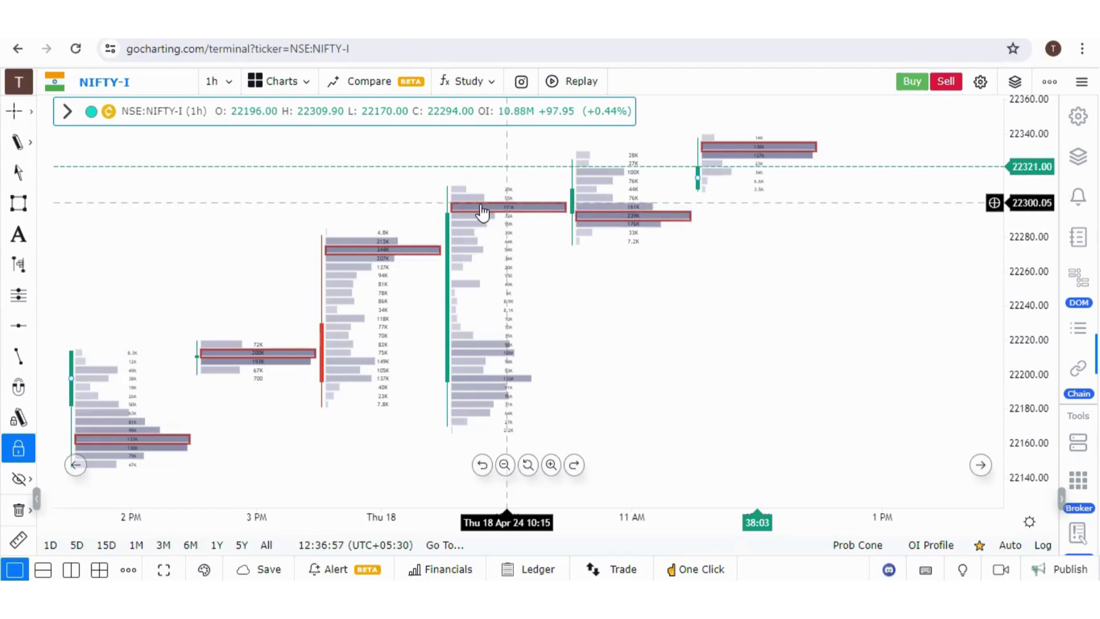
# In Orderflow settings, disable Auto Mode and set the Block size to 200.
pyautogui.click(979, 82)
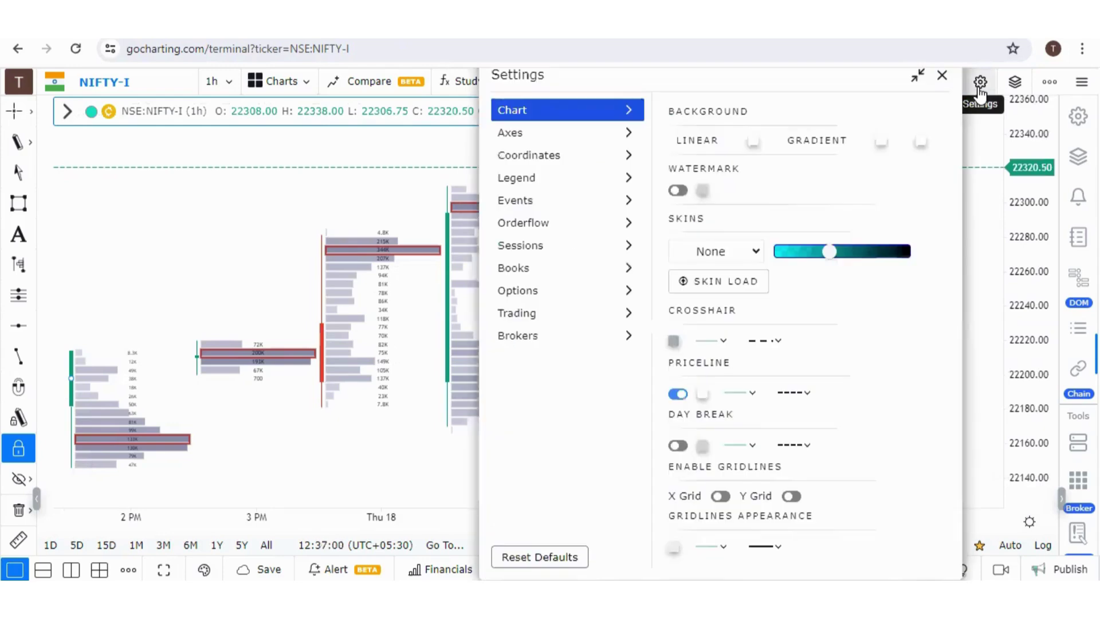
pyautogui.click(549, 223)
pyautogui.moveTo(644, 82); pyautogui.dragTo(770, 119)
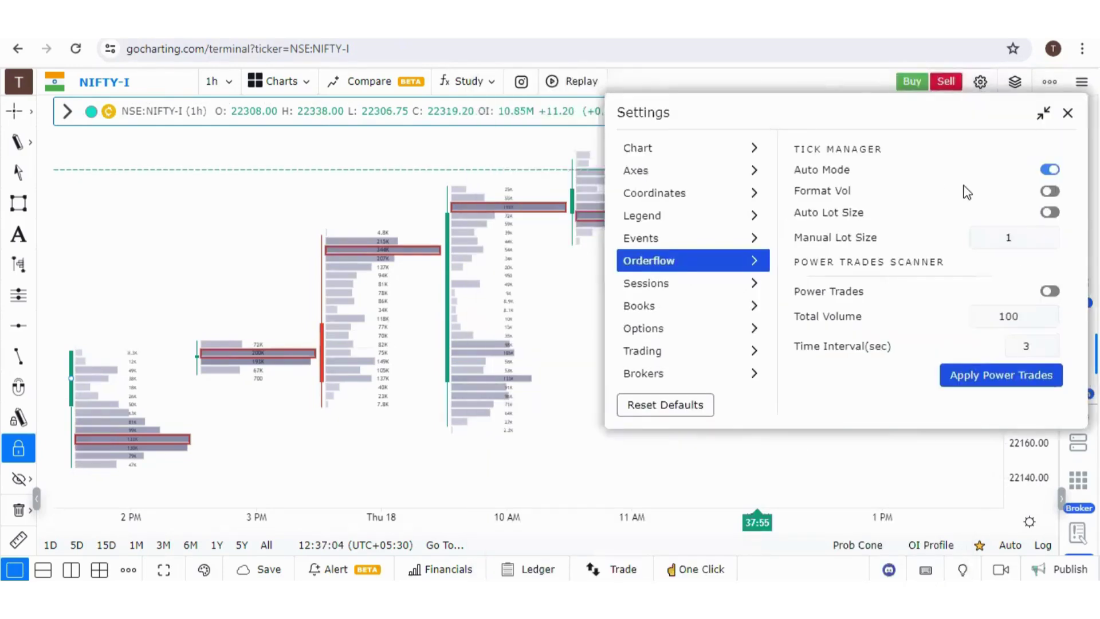
pyautogui.click(1049, 171)
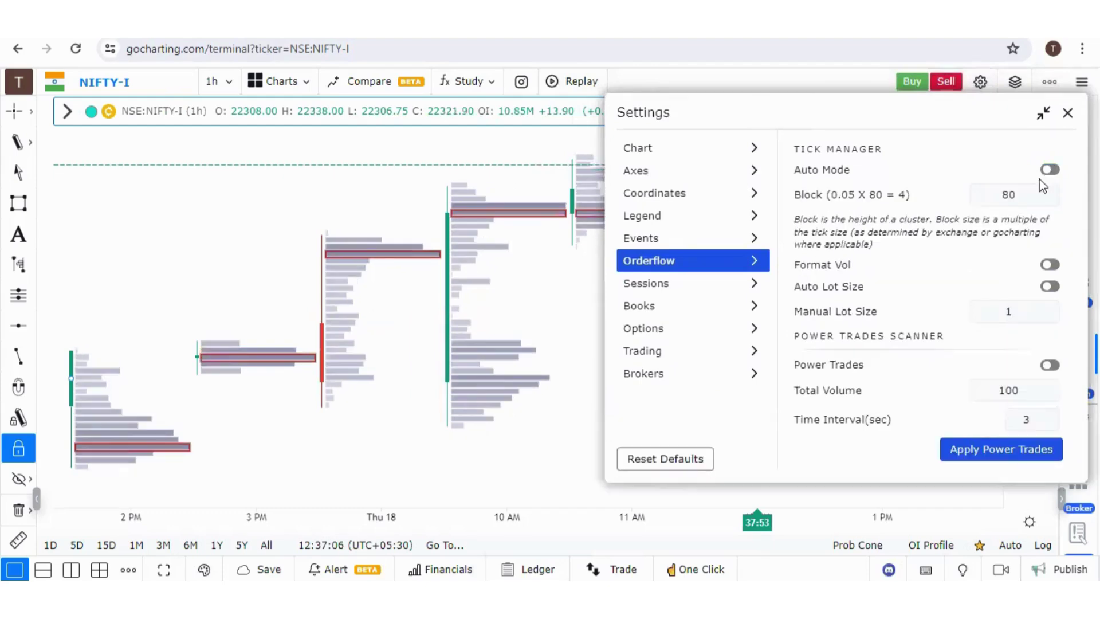
pyautogui.doubleClick(1024, 195)
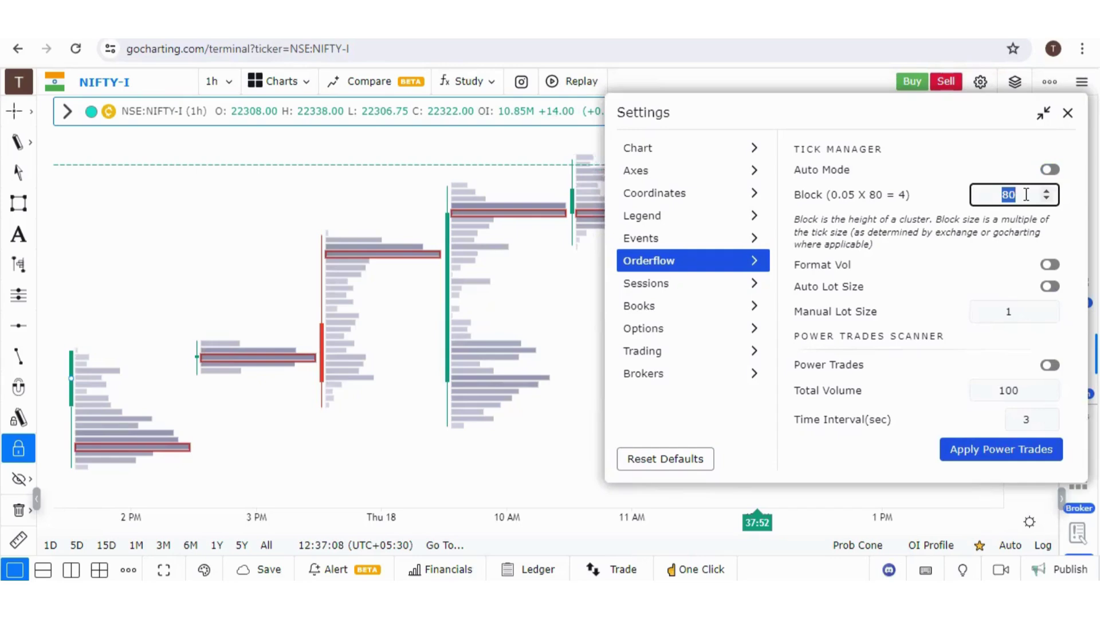
pyautogui.write('200')
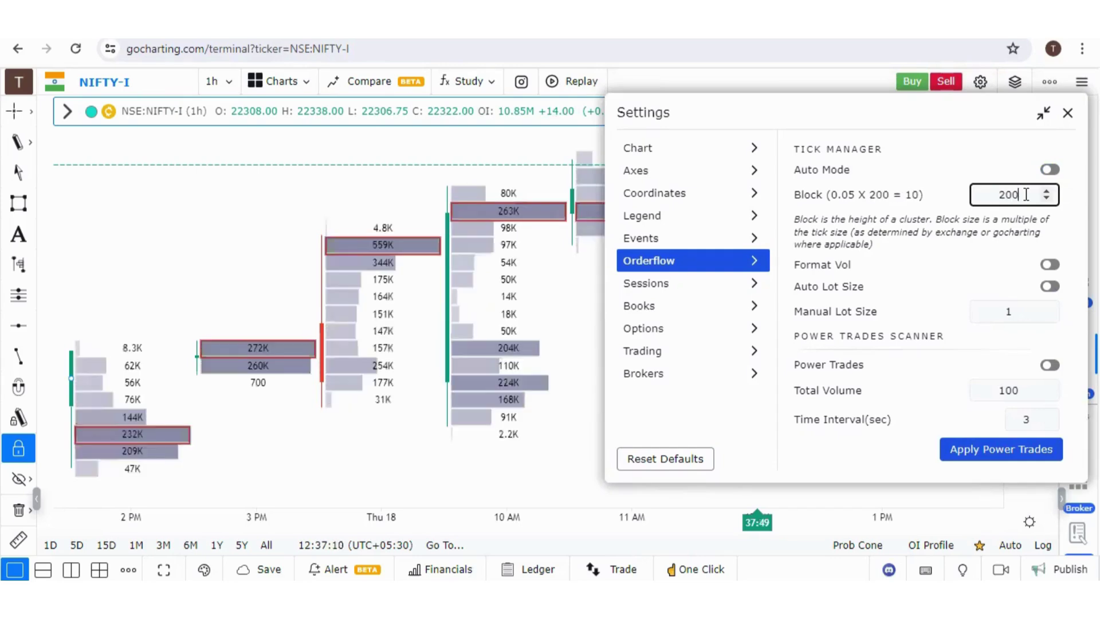
pyautogui.moveTo(456, 440)
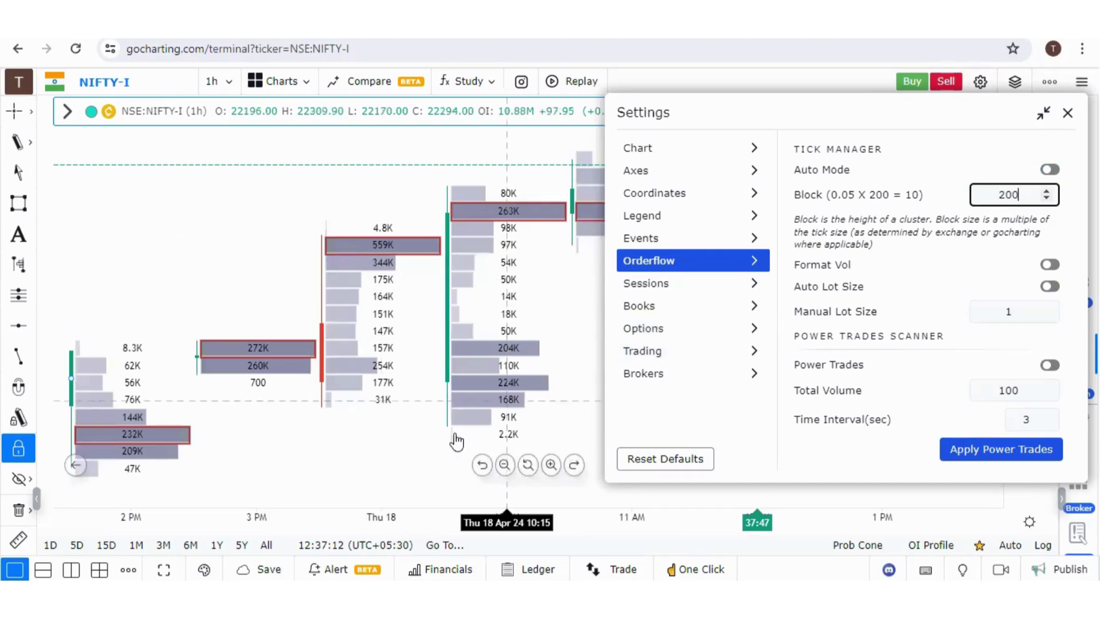
pyautogui.click(508, 217)
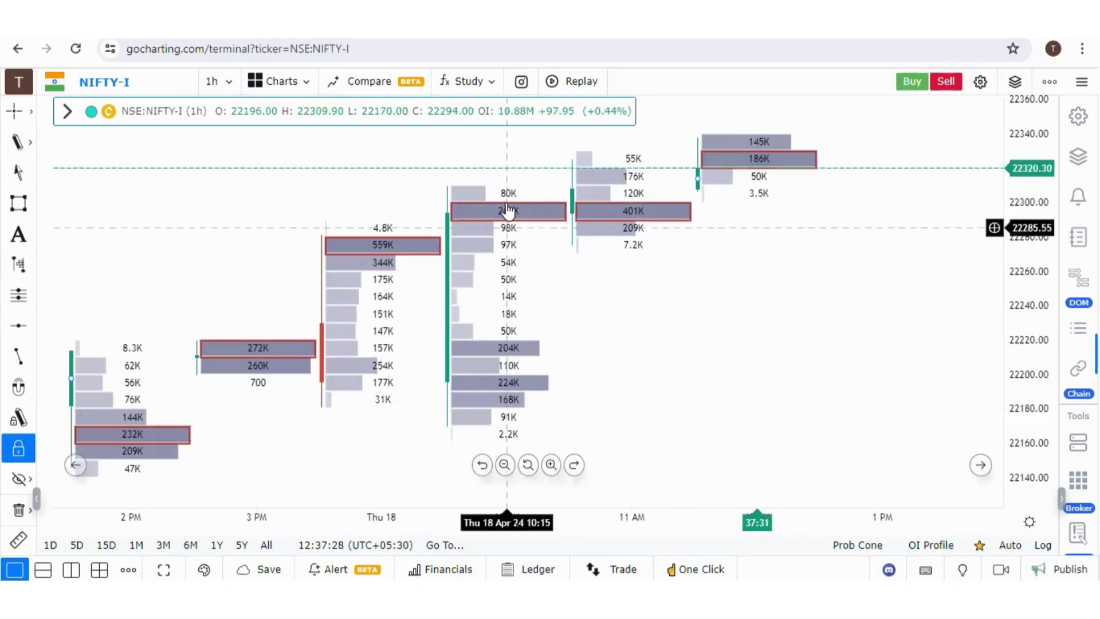
# Enable VOL POC and Value Area Range in the FOOTPRINT cluster settings.
pyautogui.click(67, 111)
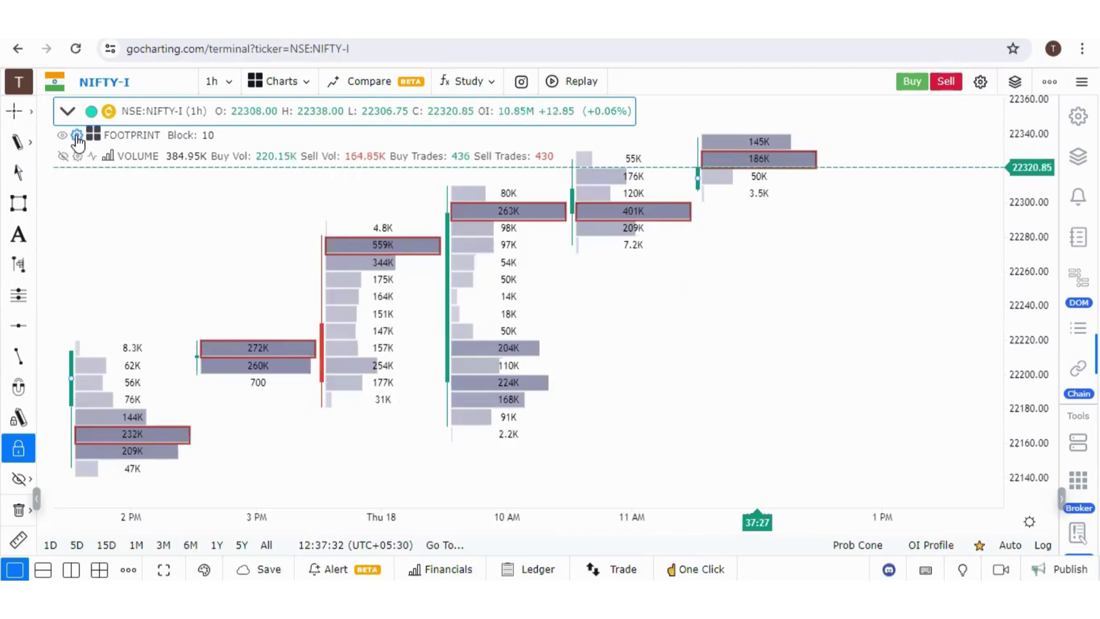
pyautogui.click(76, 139)
pyautogui.moveTo(295, 113); pyautogui.dragTo(836, 112)
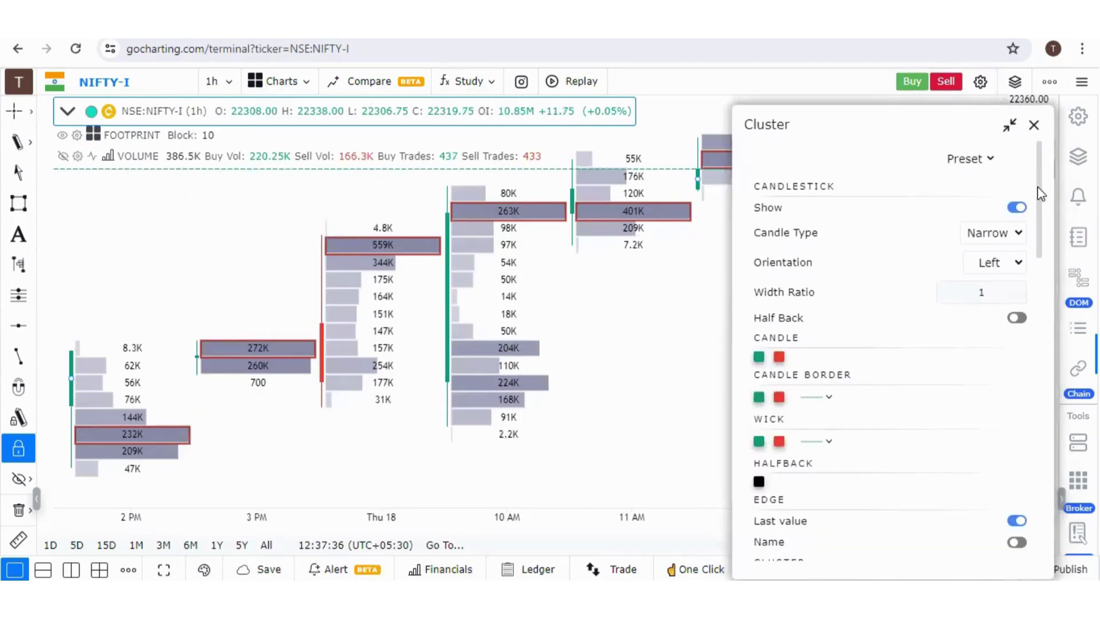
pyautogui.moveTo(1037, 193); pyautogui.dragTo(1040, 404)
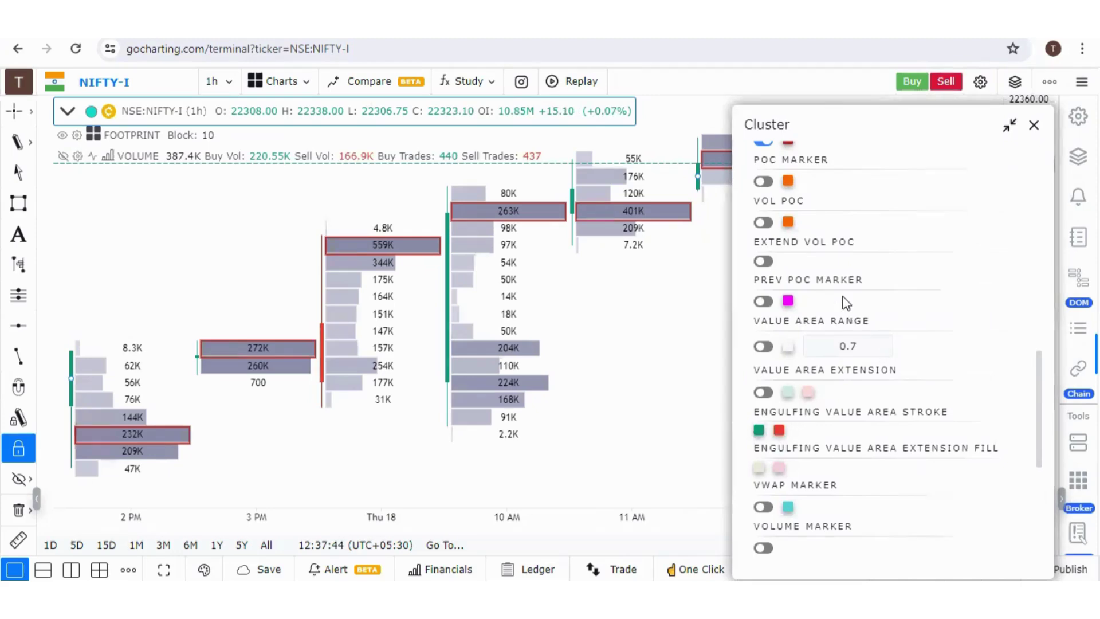
pyautogui.click(764, 223)
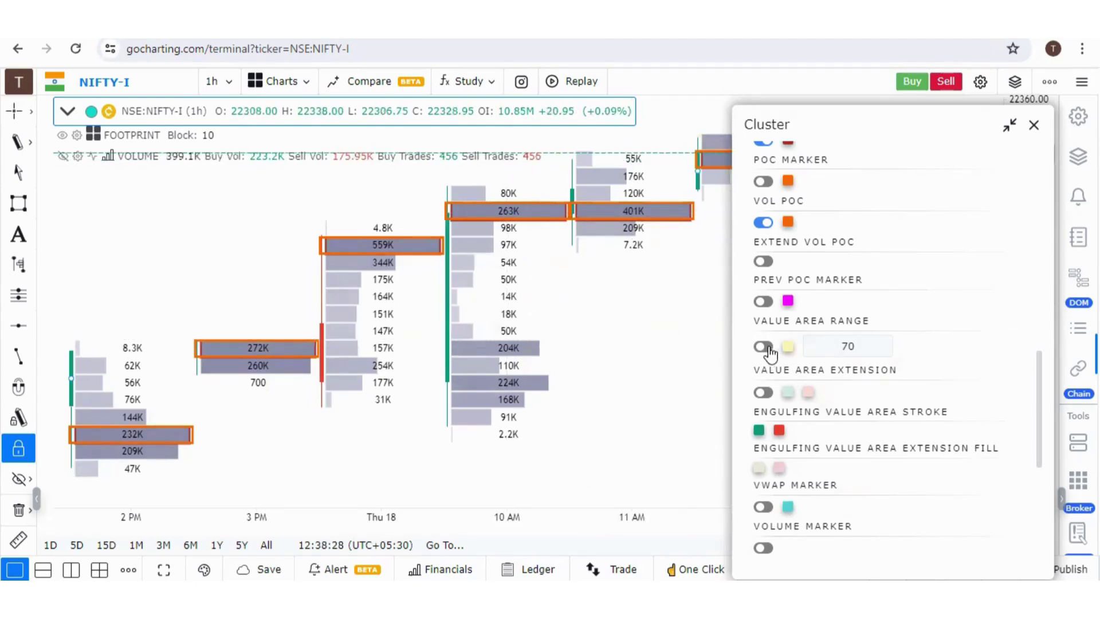
pyautogui.click(763, 347)
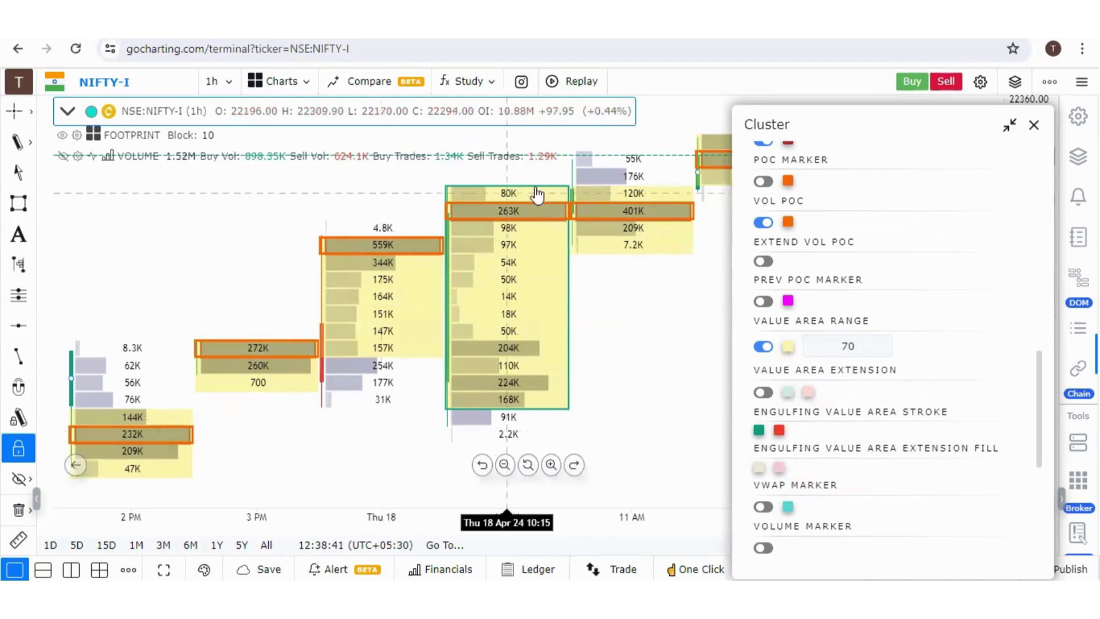
pyautogui.click(550, 378)
pyautogui.rightClick(548, 386)
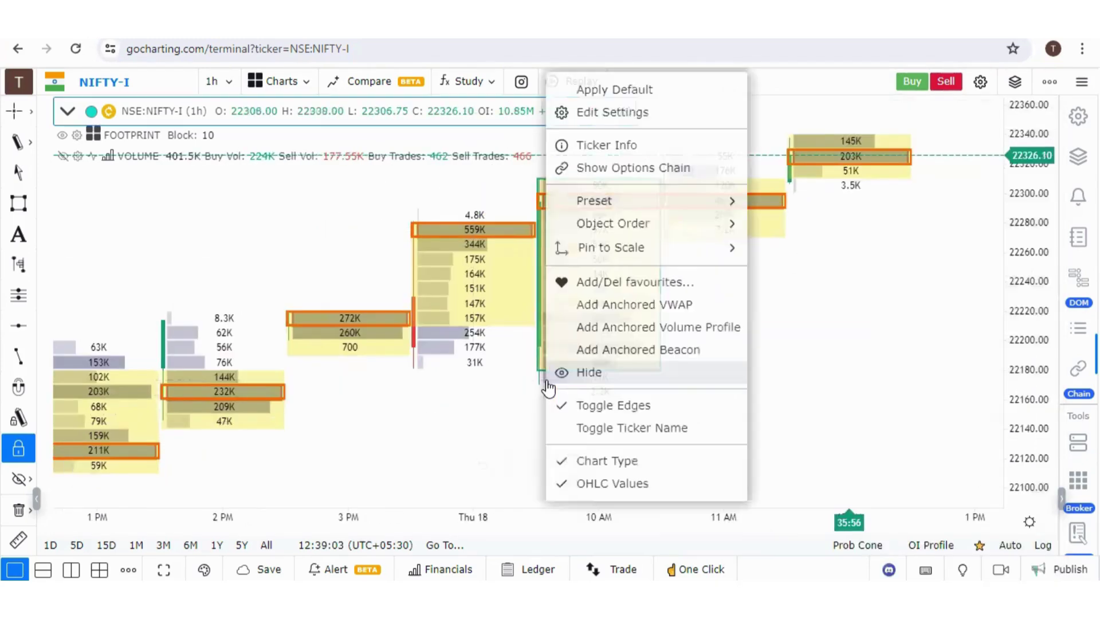